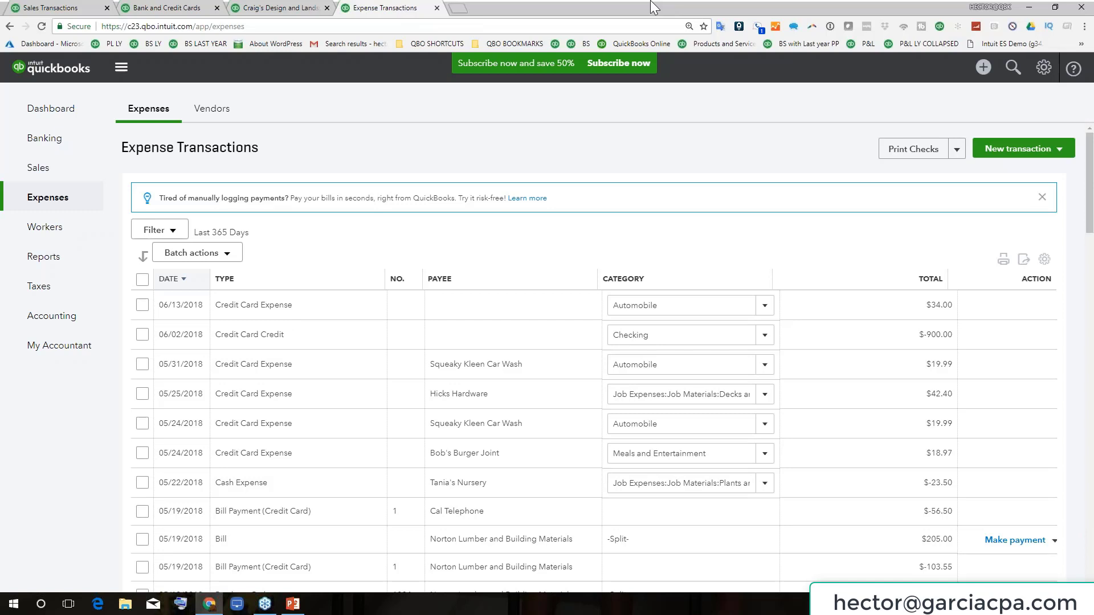
# Re-maximize Chrome, switch to the Sales Transactions tab, and open the Chrome profile menu
pyautogui.moveTo(627, 2); pyautogui.dragTo(489, 85)
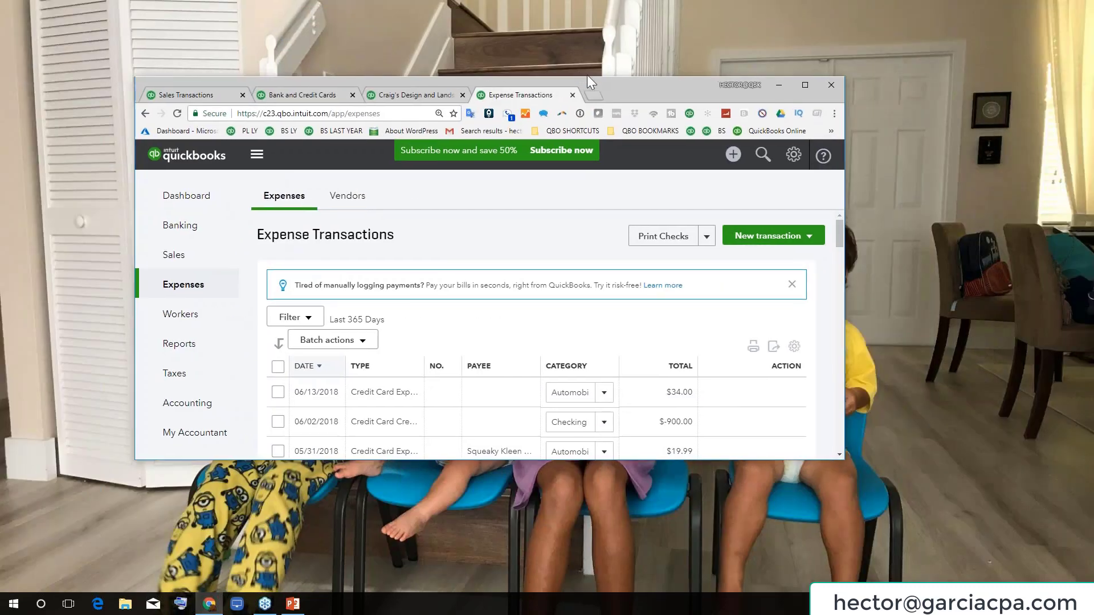
pyautogui.doubleClick(725, 83)
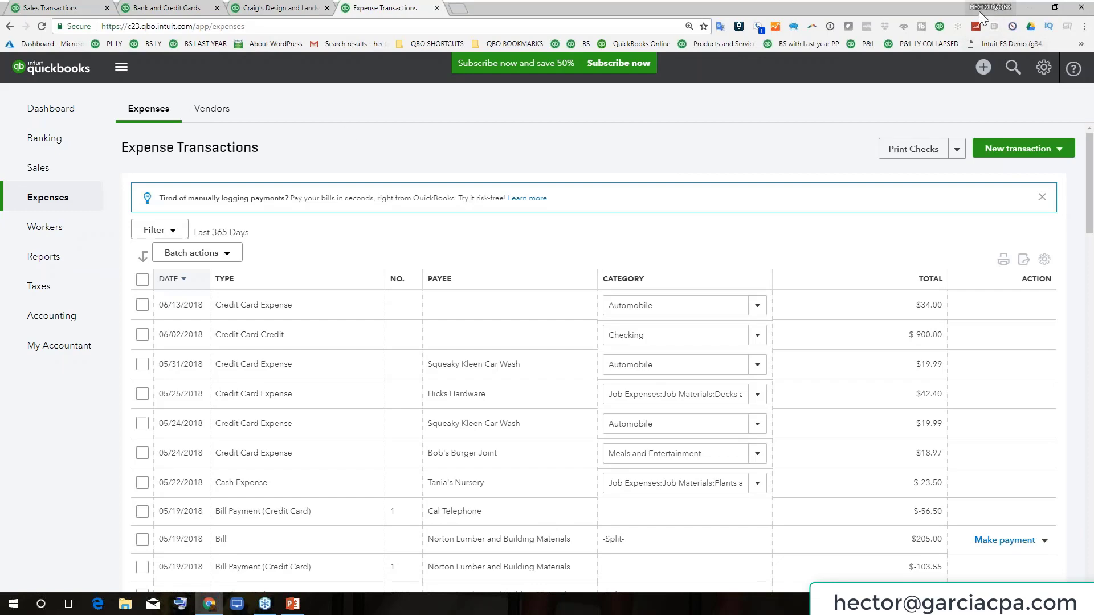
pyautogui.click(188, 11)
pyautogui.click(276, 10)
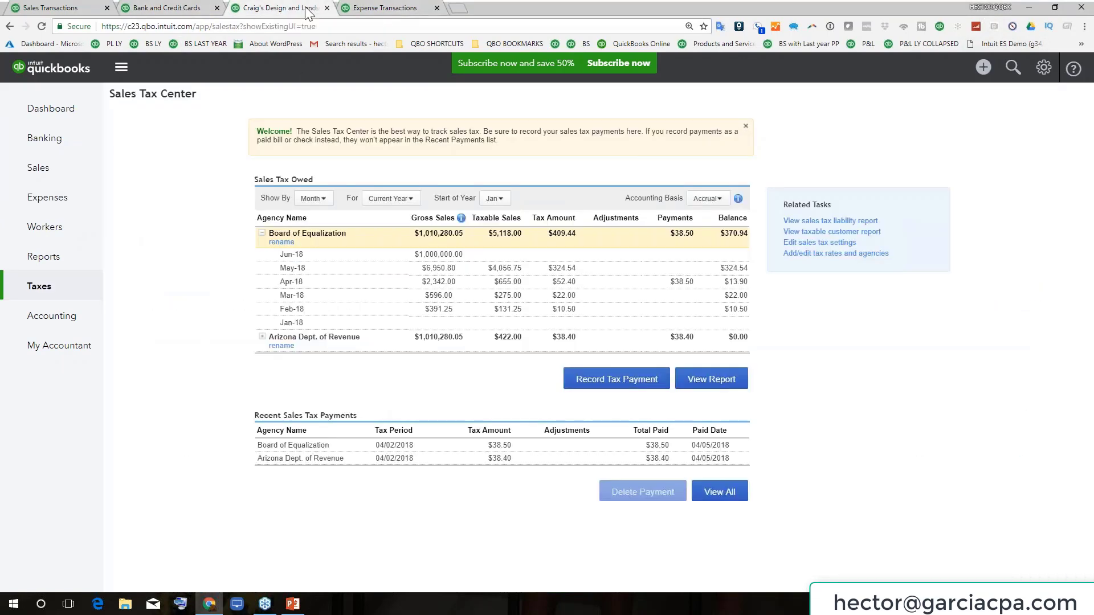
pyautogui.click(383, 10)
pyautogui.click(76, 12)
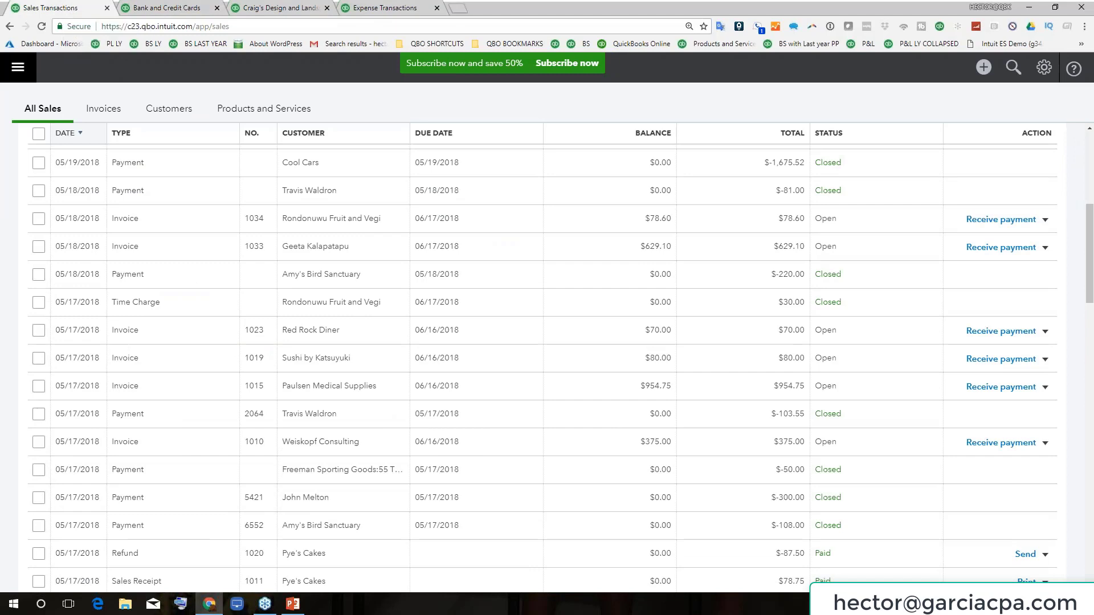
pyautogui.click(991, 8)
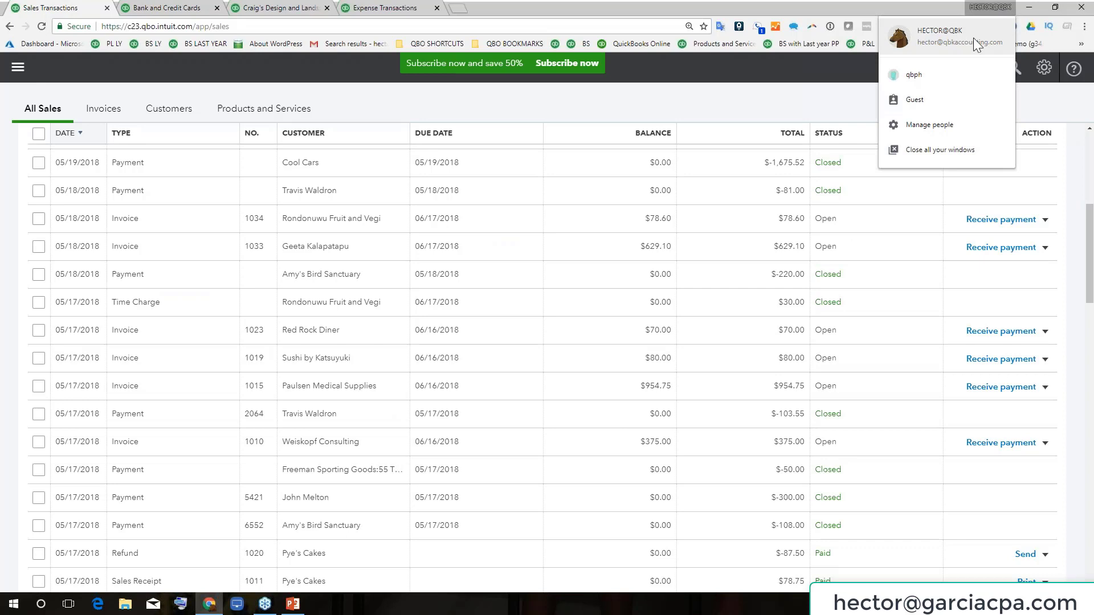
# Add a Chrome person named '<user> qbo user' with the hamburger avatar and restore its window
pyautogui.click(930, 124)
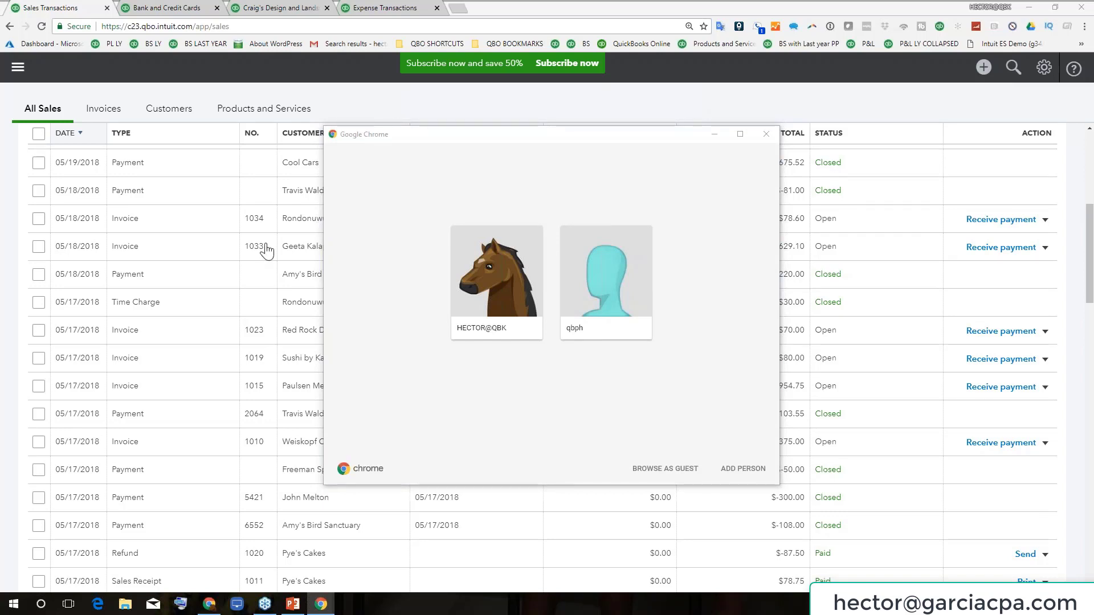
pyautogui.click(742, 469)
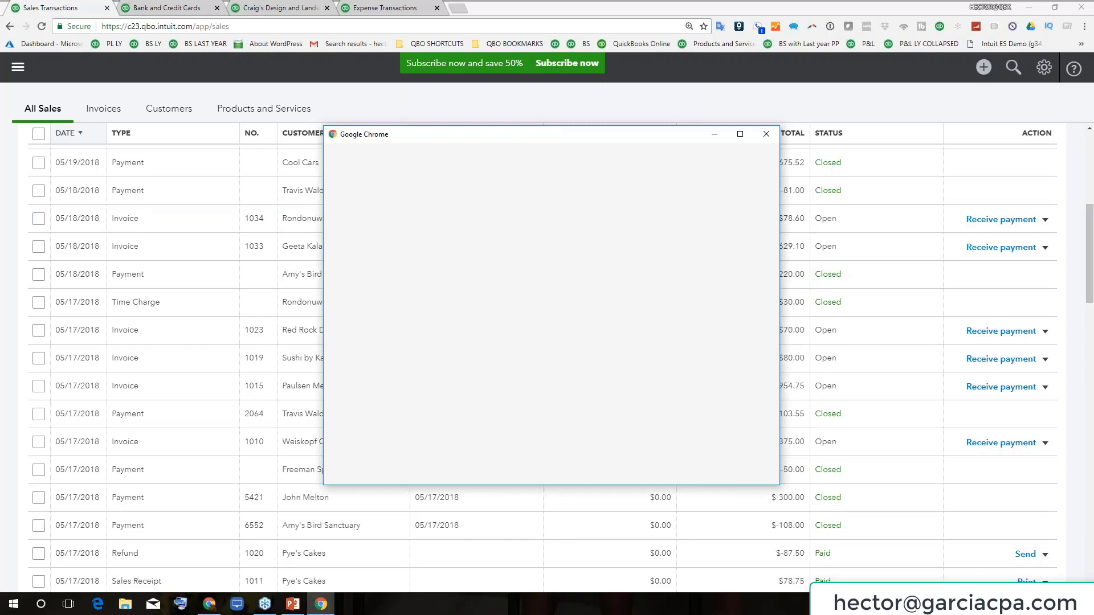
pyautogui.tripleClick(429, 254)
pyautogui.write('h')
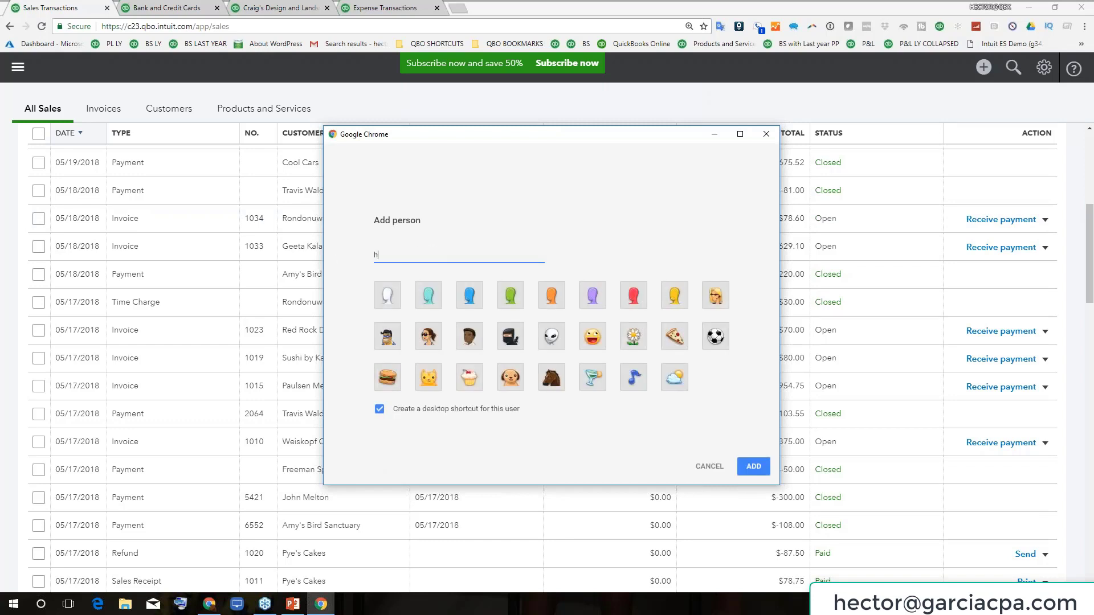
pyautogui.write('ector qbo users')
pyautogui.press('BackSpace')
pyautogui.click(387, 377)
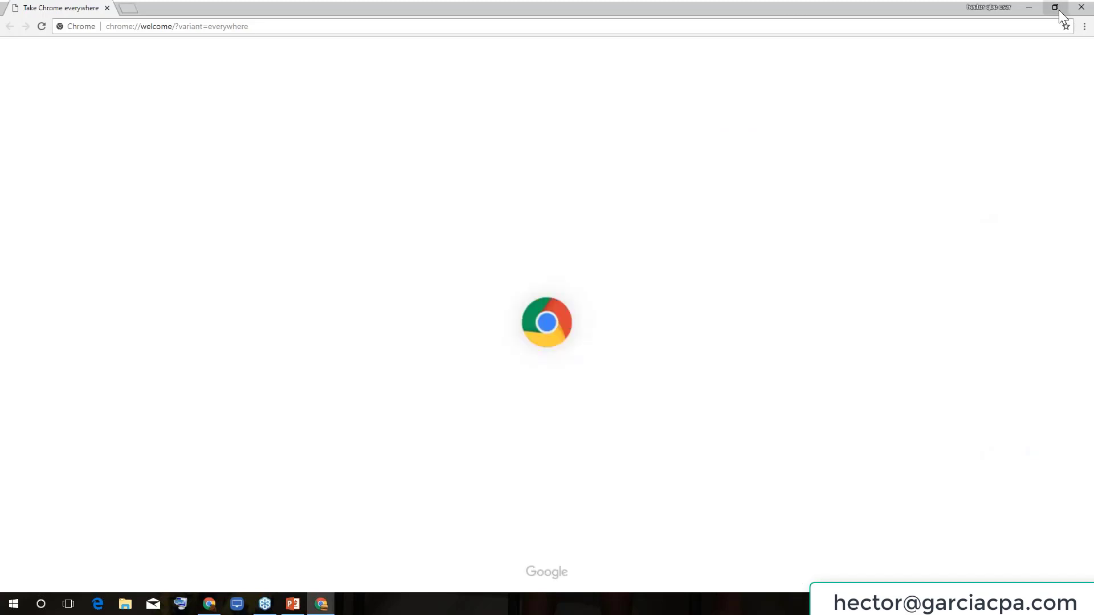
pyautogui.click(1058, 9)
# Move the new window over QuickBooks and go to qbo.intuit.com
pyautogui.moveTo(692, 98); pyautogui.dragTo(813, 146)
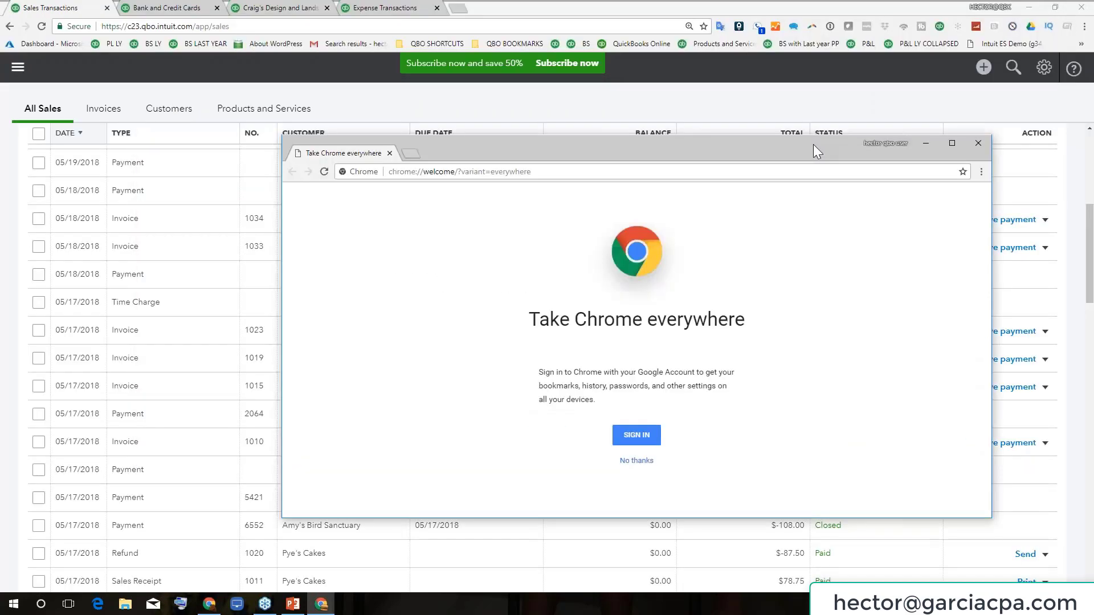
pyautogui.click(558, 171)
pyautogui.write('Q')
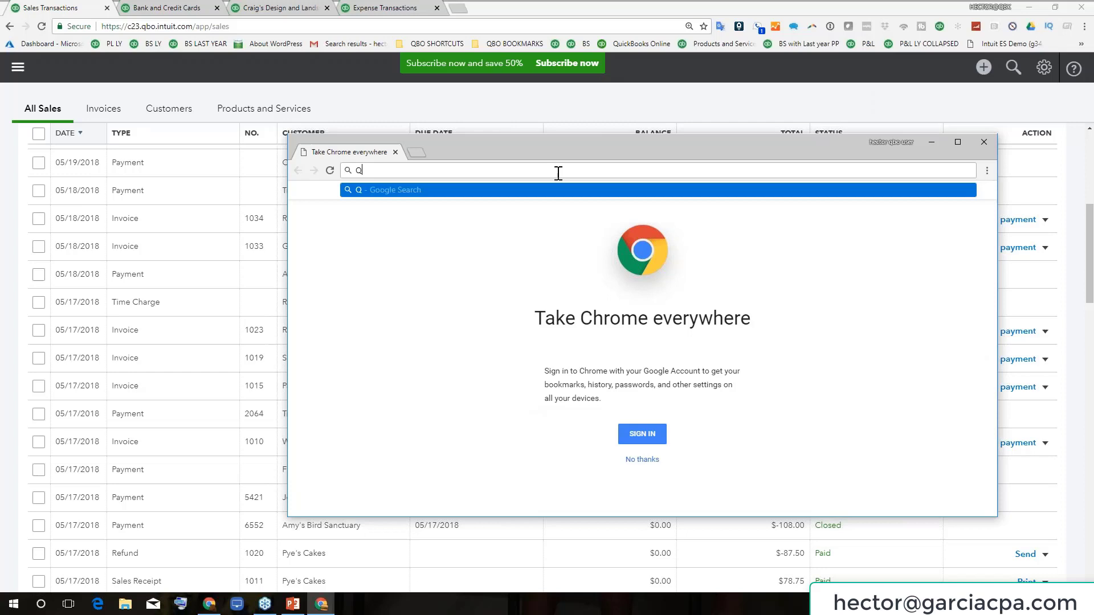
pyautogui.write('BO.un')
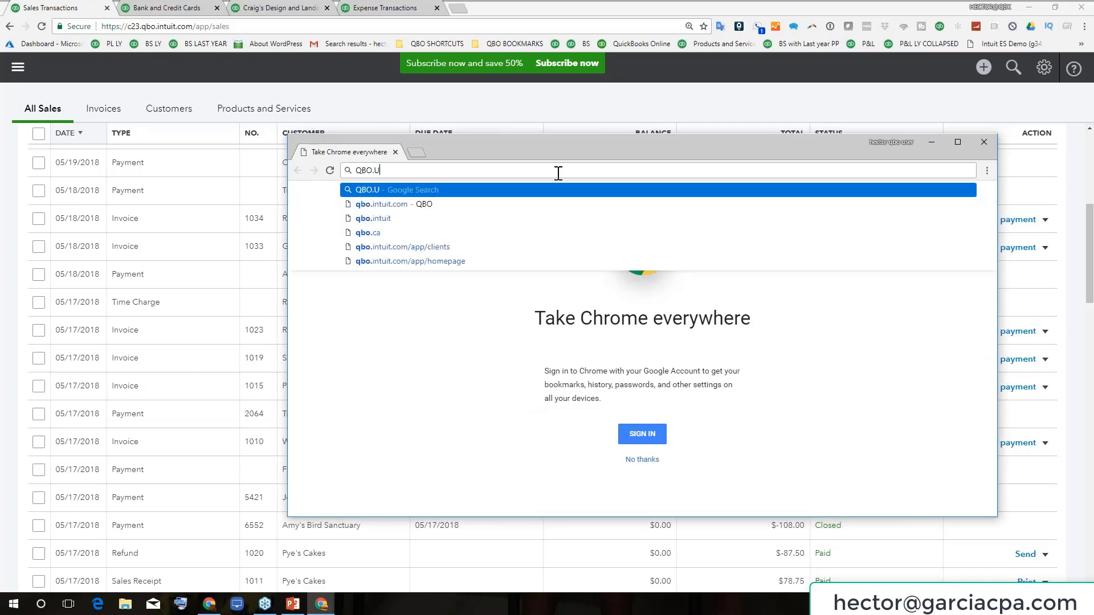
pyautogui.press('BackSpace')
pyautogui.press('BackSpace')
pyautogui.write('intuit')
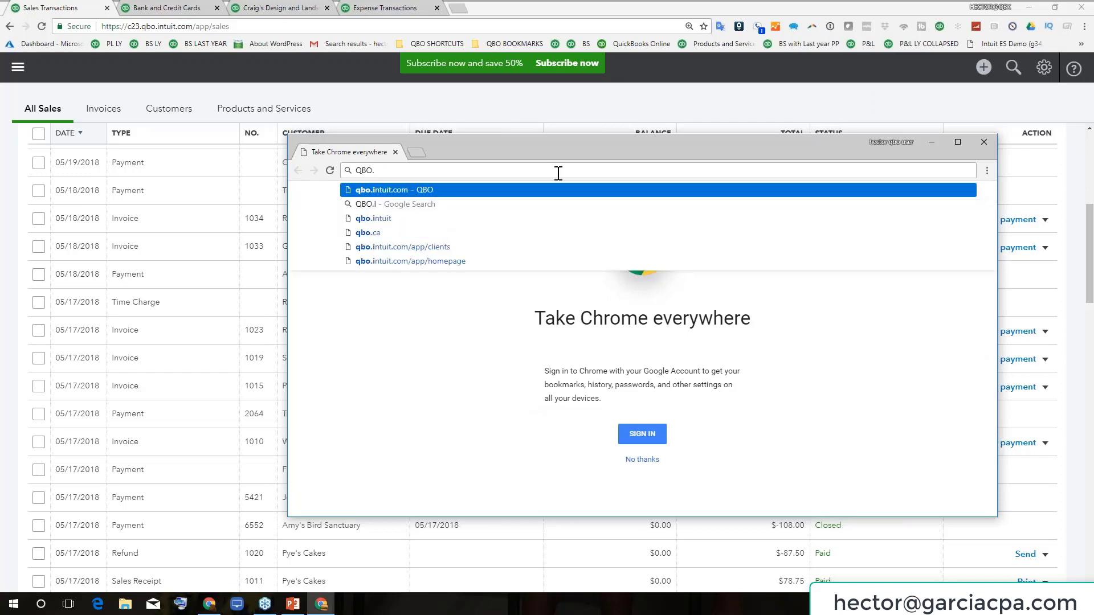
pyautogui.press('Return')
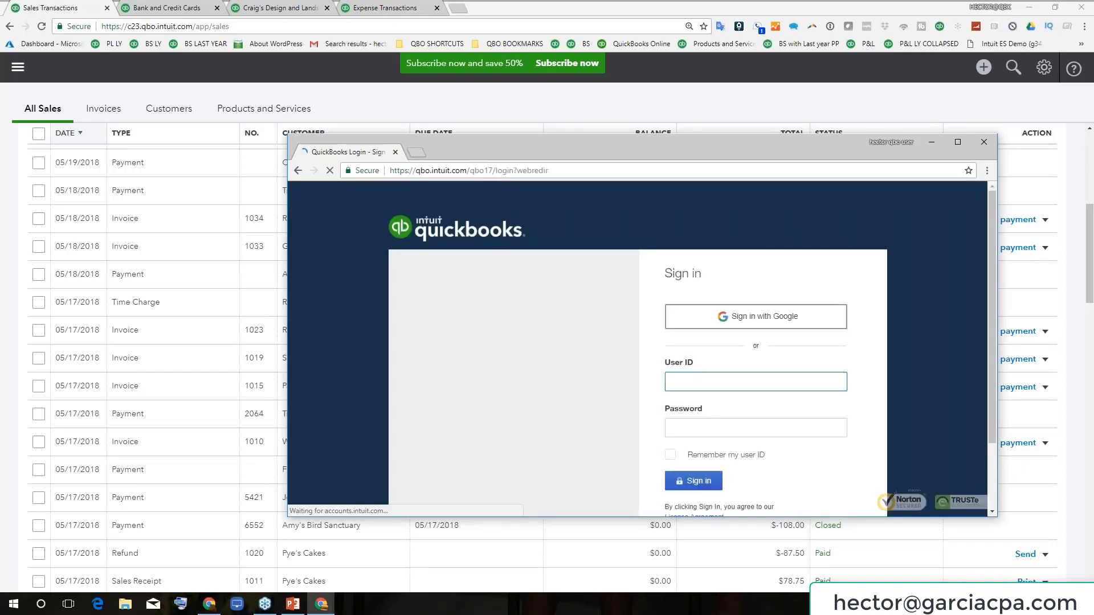
# Sign in with the account e-mail and password, and save the password in Chrome
pyautogui.write('ECT')
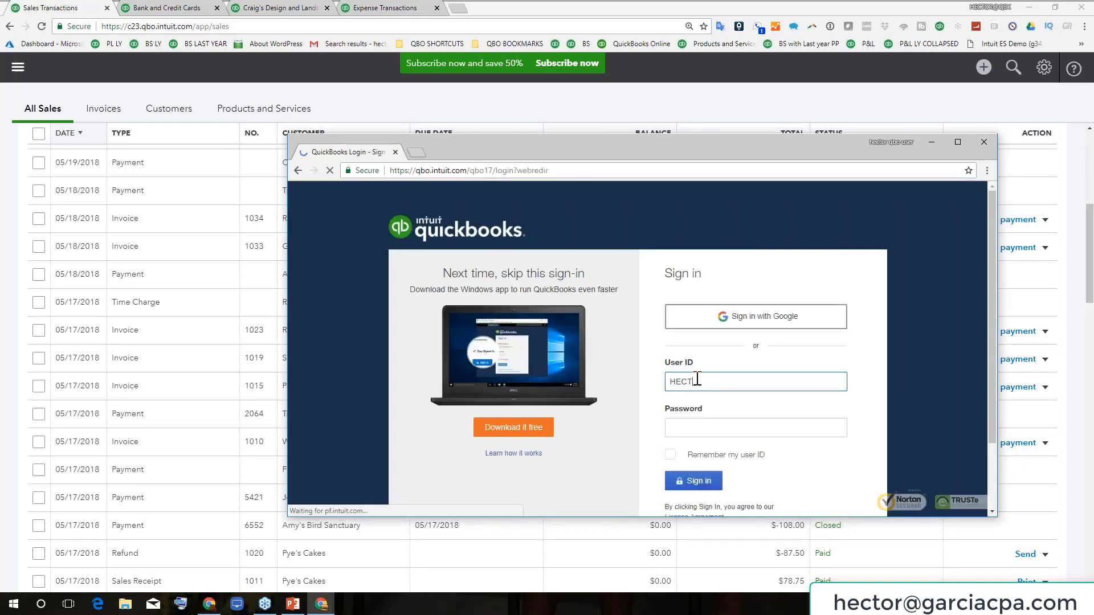
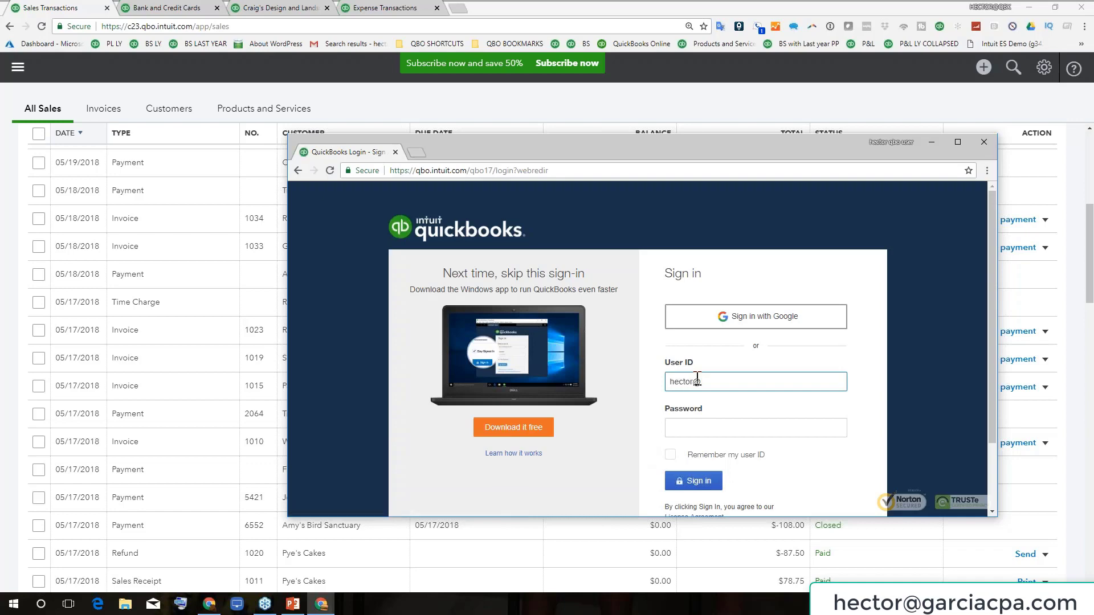
pyautogui.press('Tab')
pyautogui.write('*')
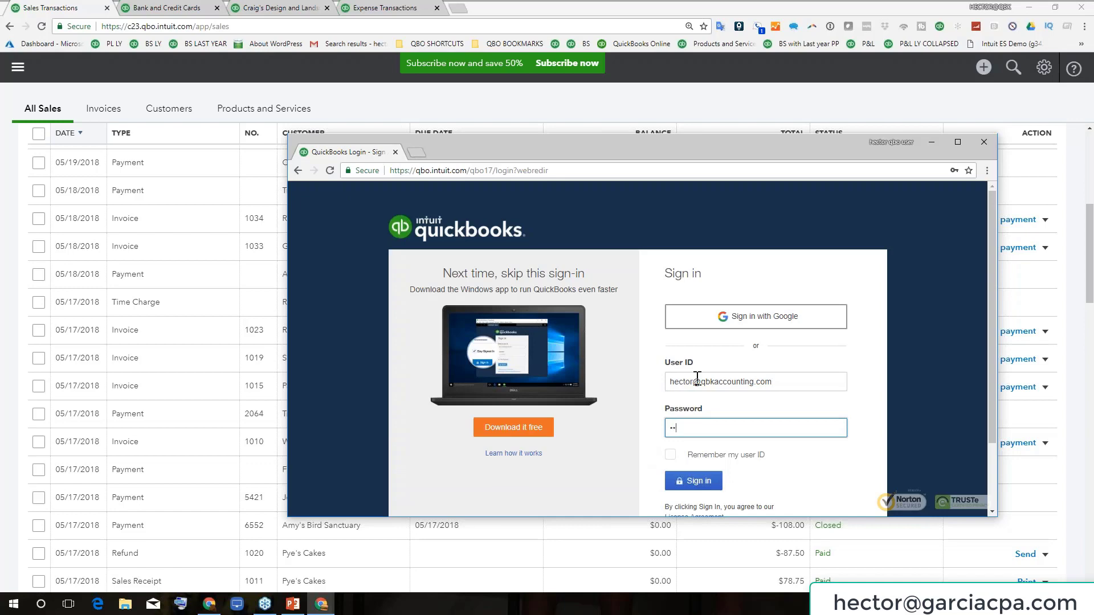
pyautogui.write('***')
pyautogui.press('Return')
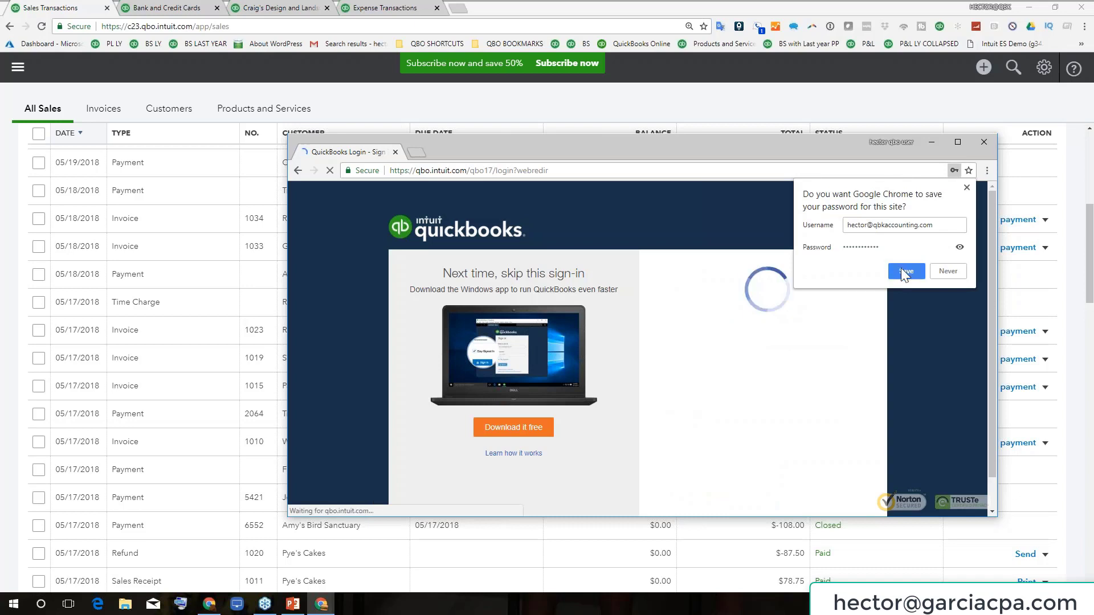
pyautogui.click(906, 271)
pyautogui.moveTo(629, 136); pyautogui.dragTo(714, 113)
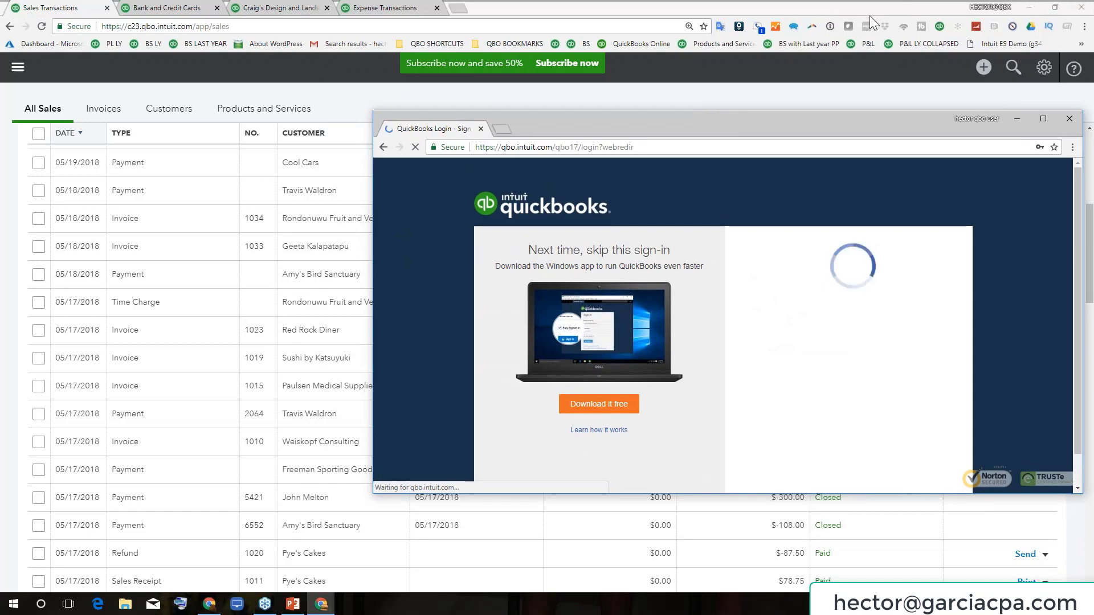
# Snap the two windows side by side and pick Quick Bookkeeping & Accounting LLC on the right
pyautogui.doubleClick(894, 8)
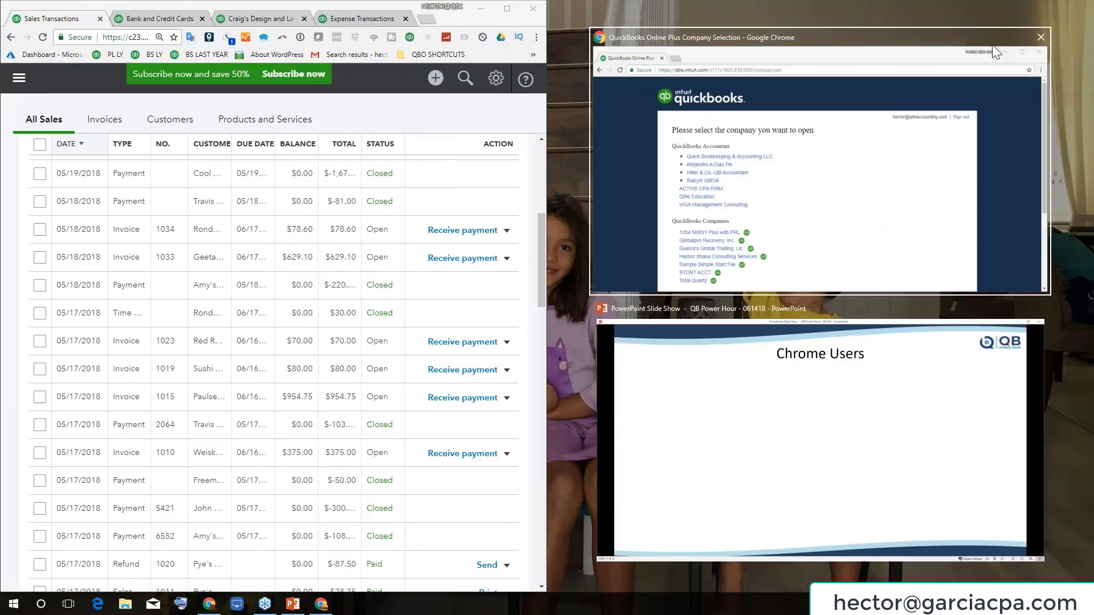
pyautogui.click(741, 244)
pyautogui.click(738, 172)
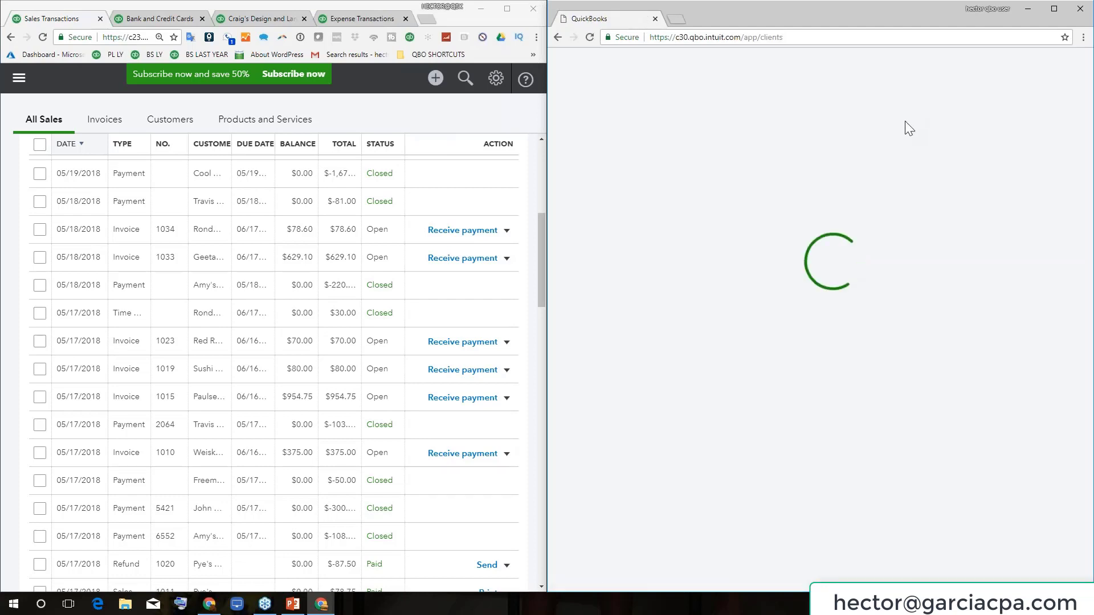
# Open the Reports page in the left window's QuickBooks company
pyautogui.scroll(4, 146, 228)
pyautogui.scroll(2, 147, 227)
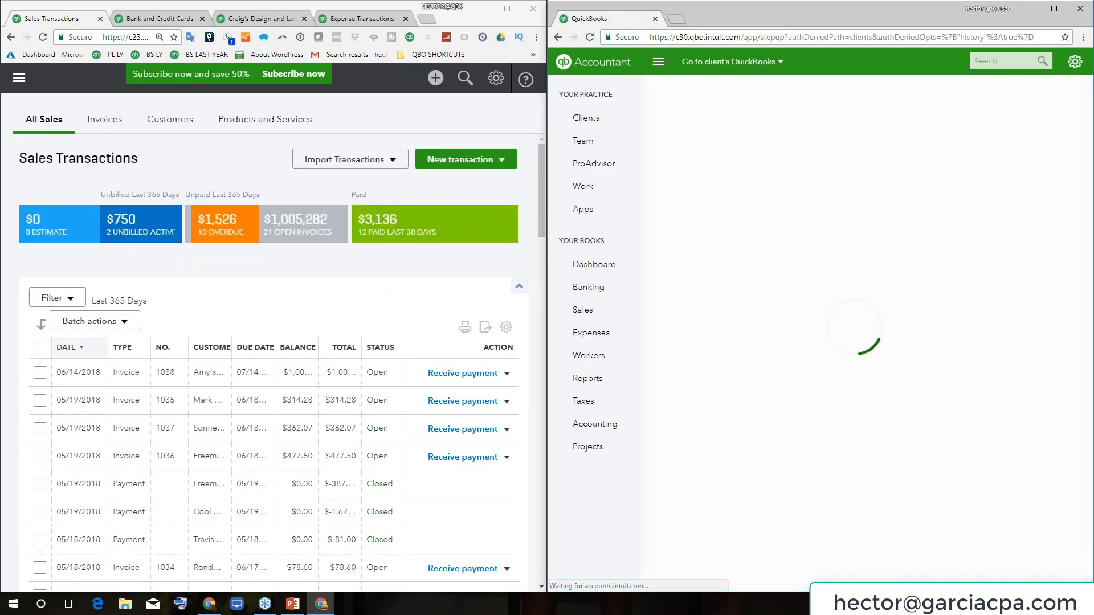
pyautogui.click(19, 78)
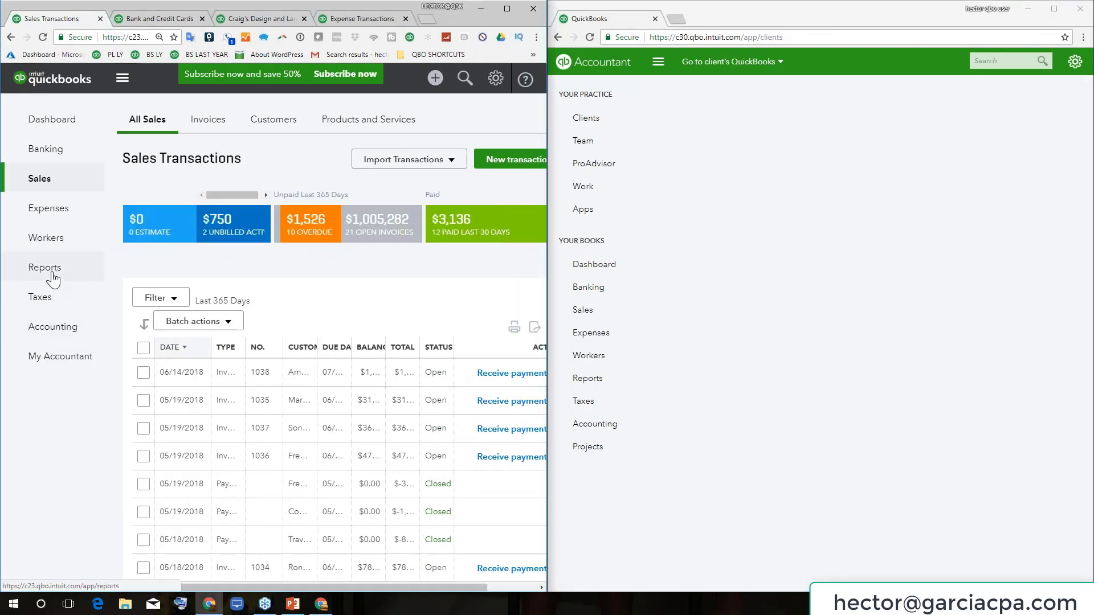
pyautogui.click(52, 278)
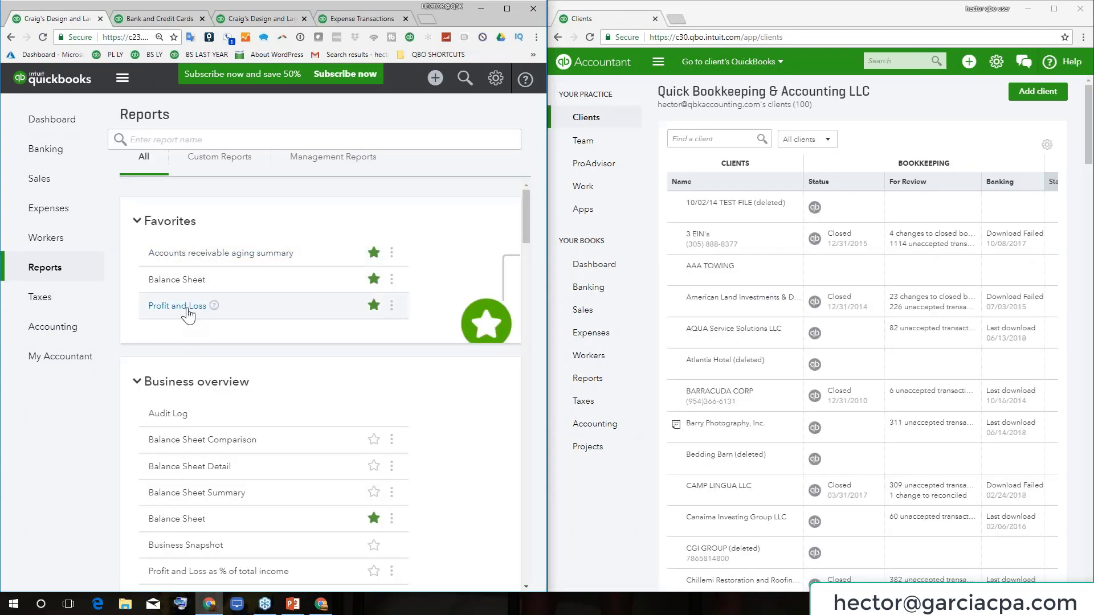
# Open Craig's Profit and Loss on the left and the 3 EIN's client on the right
pyautogui.click(187, 311)
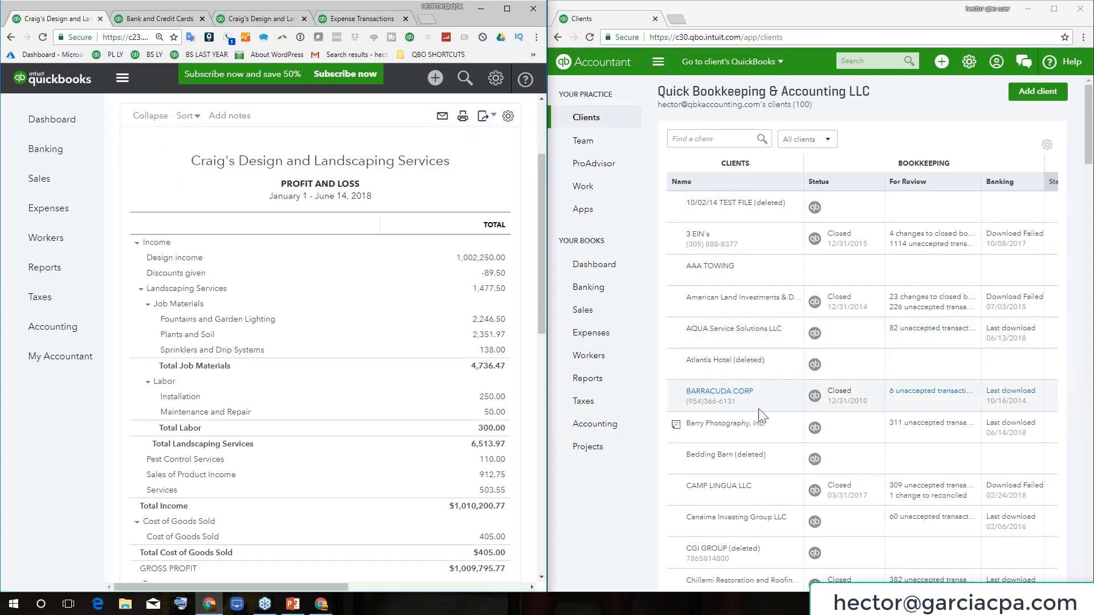
pyautogui.click(698, 234)
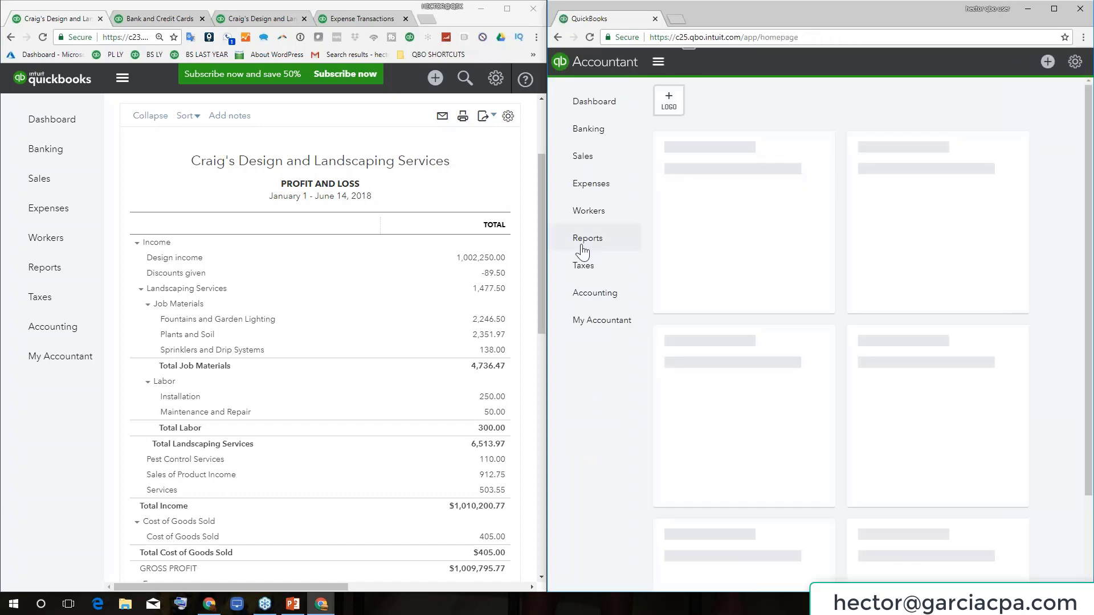
# Open the 3 EINS Balance Sheet report in the right window
pyautogui.click(587, 244)
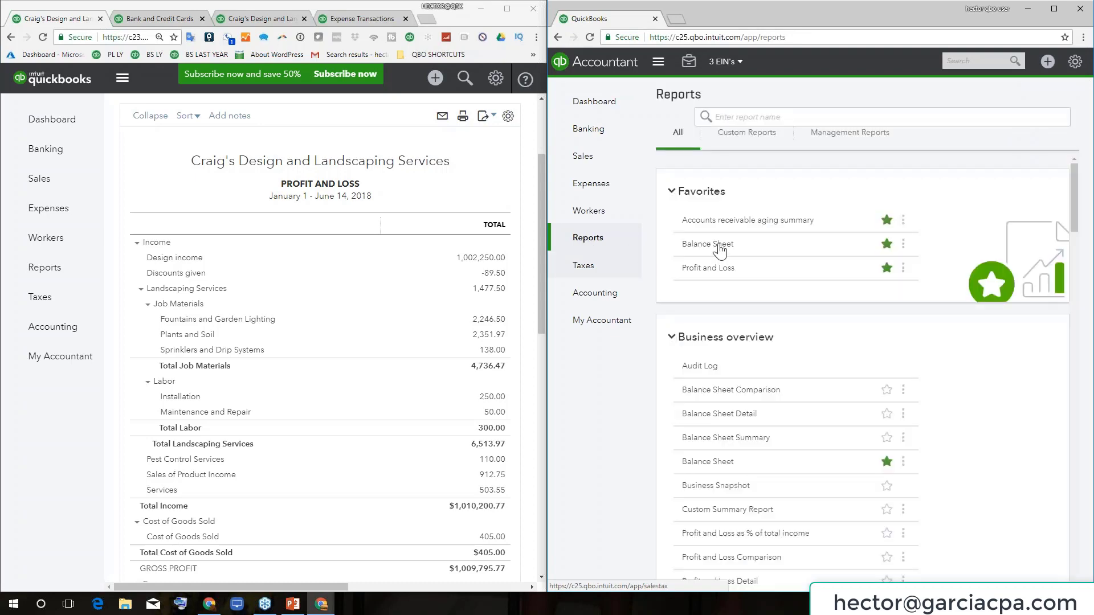
pyautogui.click(720, 246)
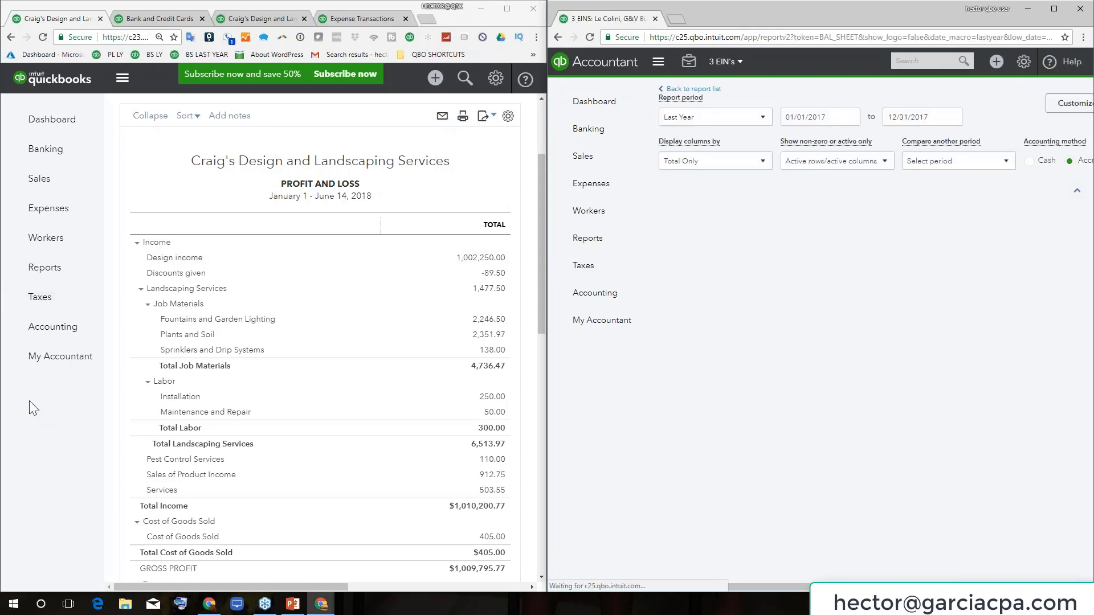
pyautogui.scroll(-4, 866, 330)
pyautogui.scroll(5, 866, 331)
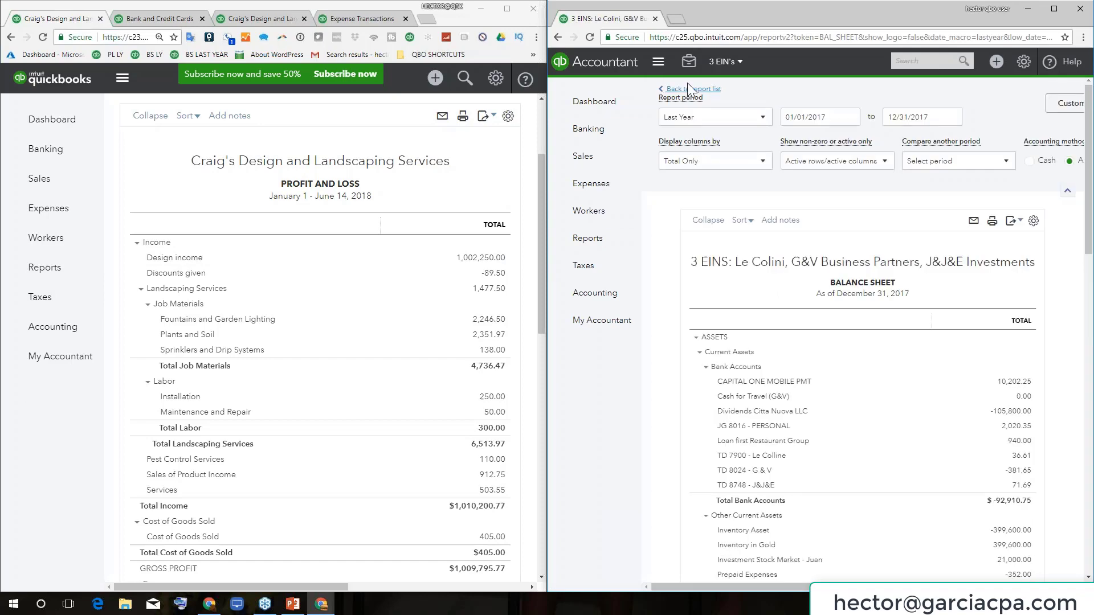
# Go back to the report list and open the 3 EINS Profit and Loss for January–December 2017
pyautogui.click(670, 87)
pyautogui.scroll(-7, 810, 302)
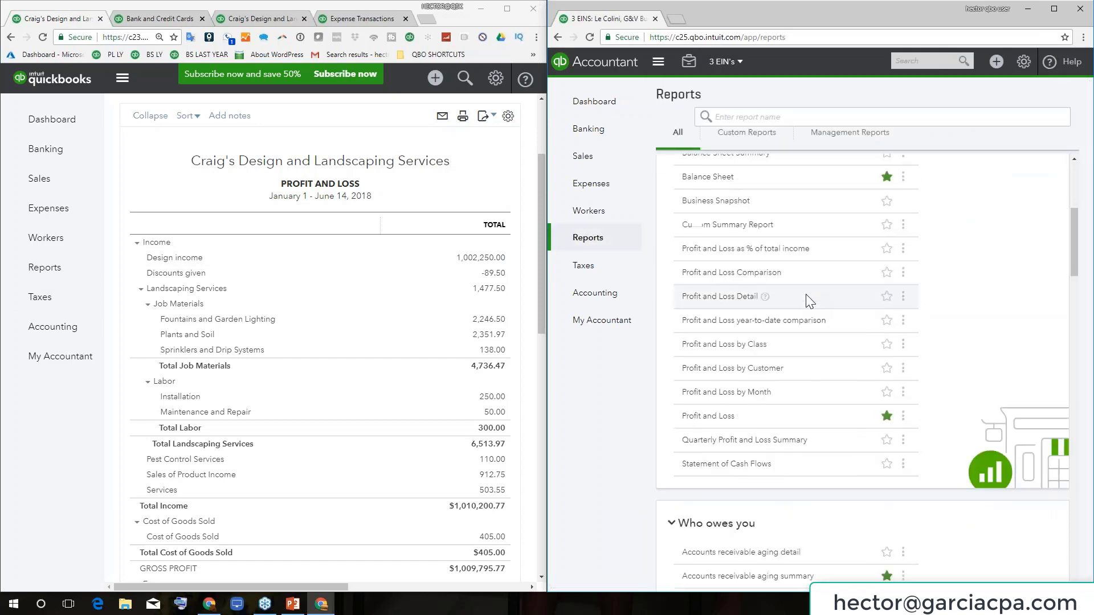
pyautogui.scroll(7, 746, 292)
pyautogui.scroll(1, 745, 293)
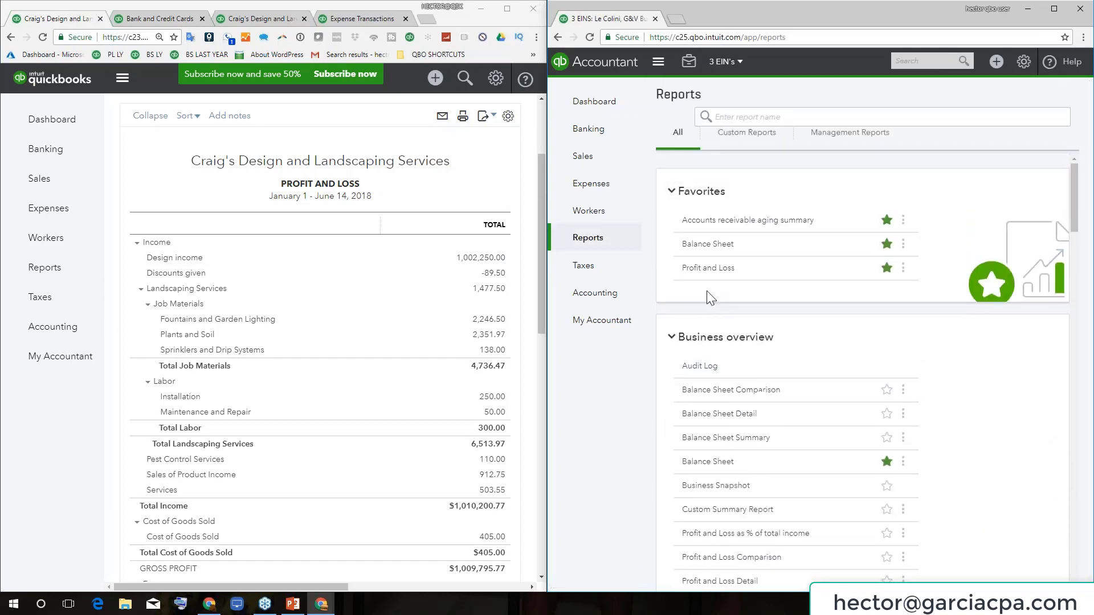
pyautogui.click(708, 269)
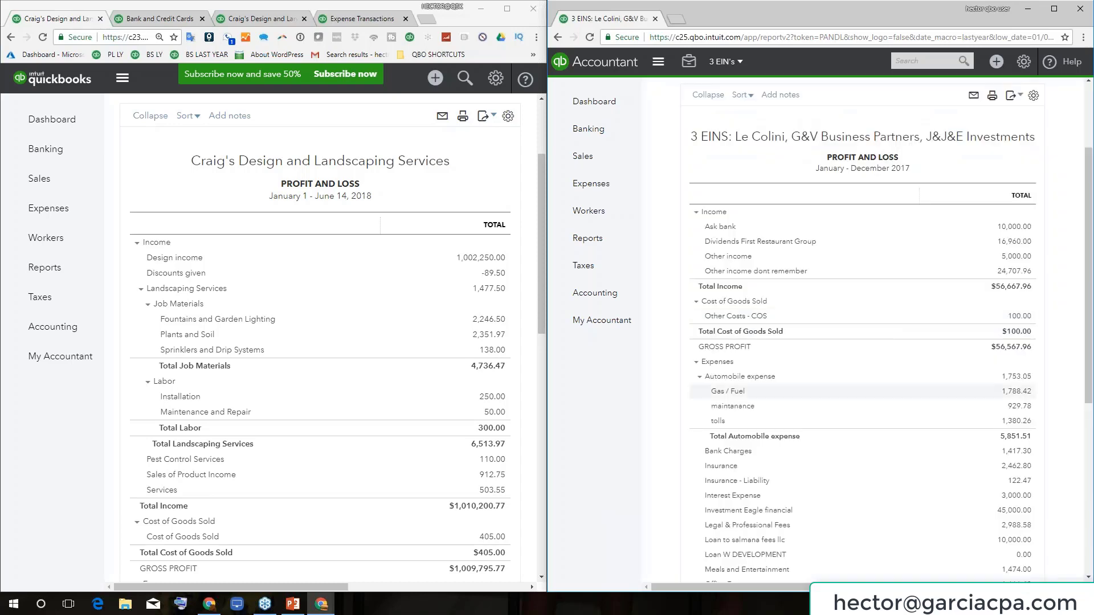
pyautogui.scroll(-5, 969, 365)
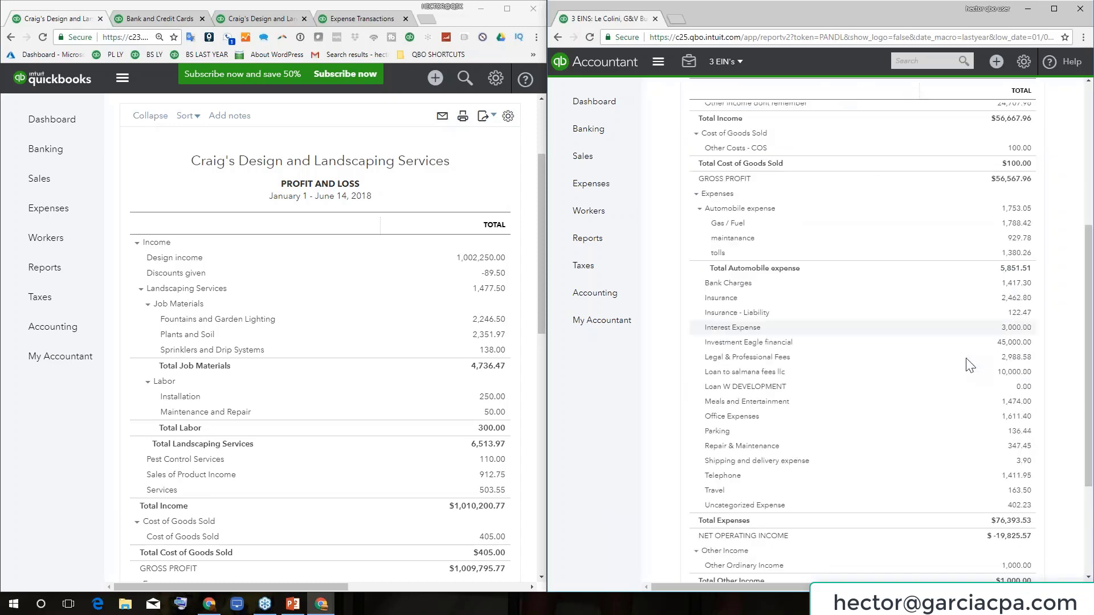
pyautogui.scroll(2, 909, 262)
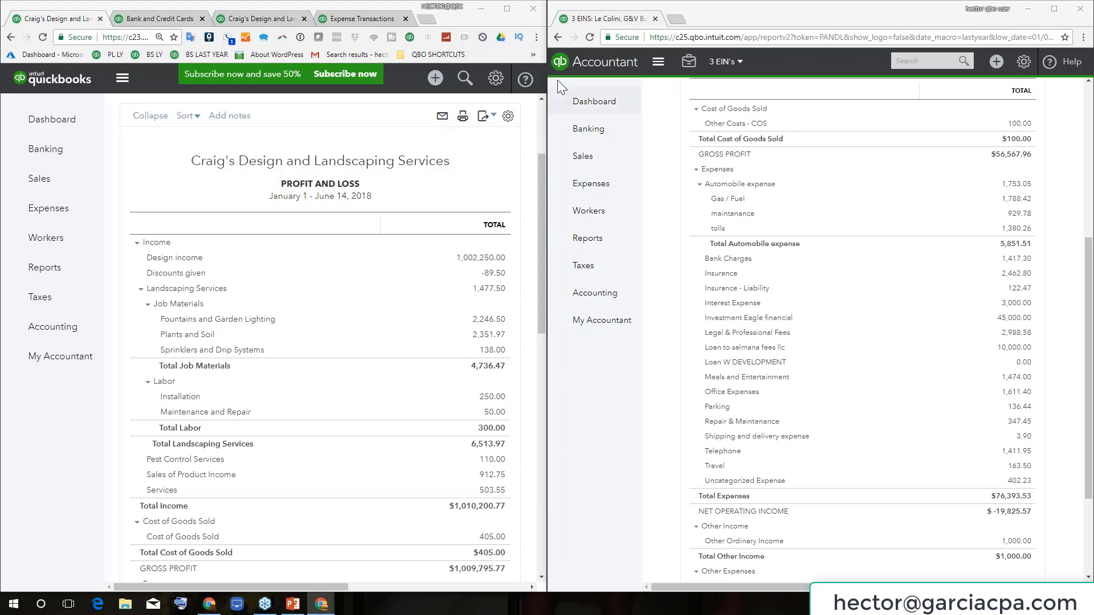
# Minimize Craig's window and maximize the 3 EINS Profit and Loss window
pyautogui.click(482, 9)
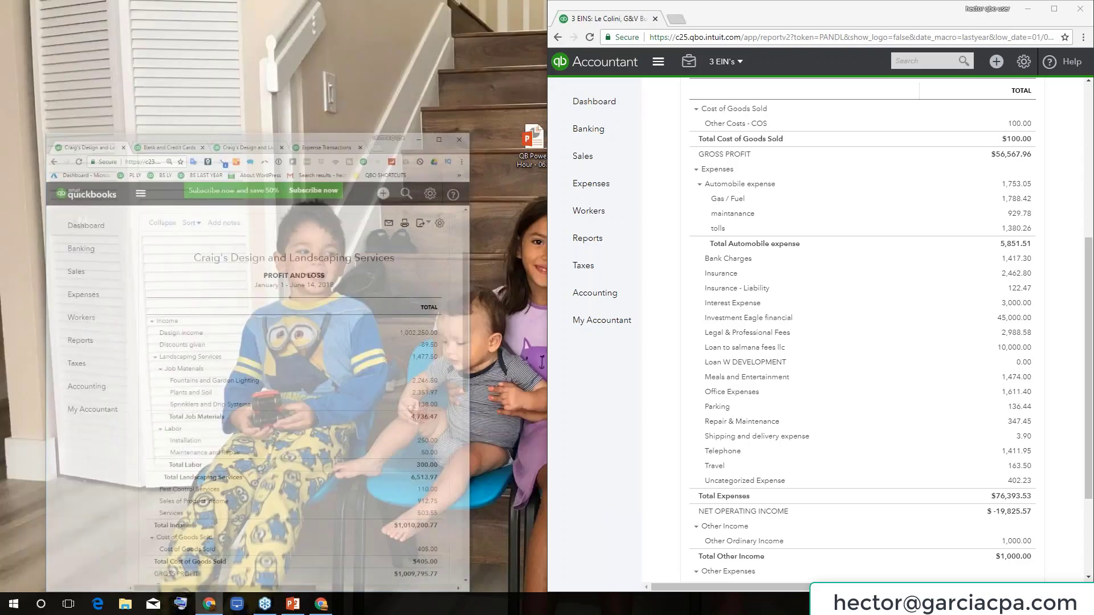
pyautogui.click(1054, 9)
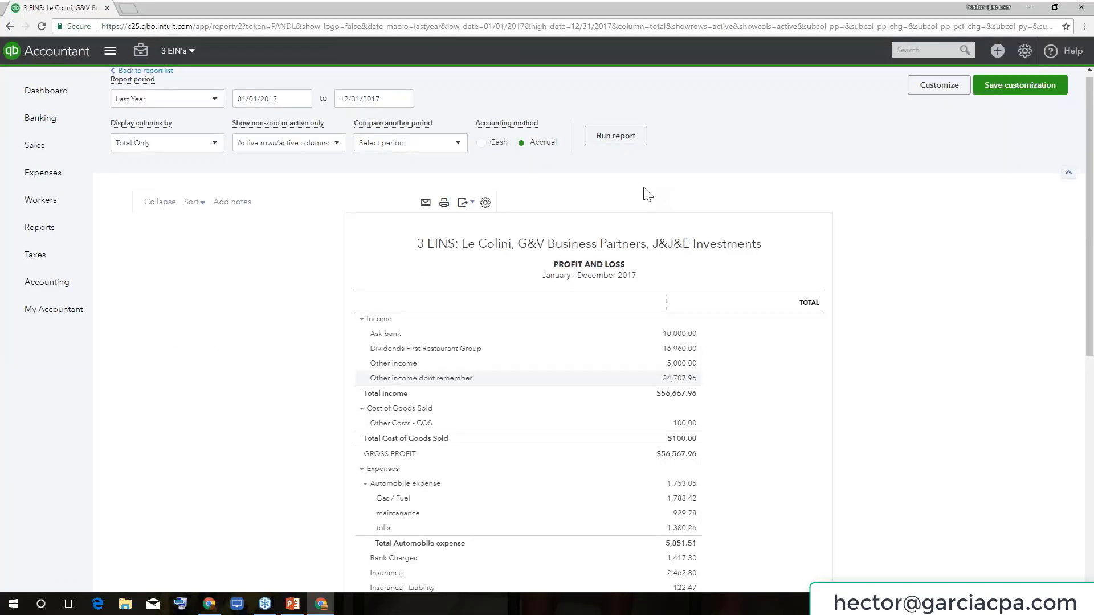